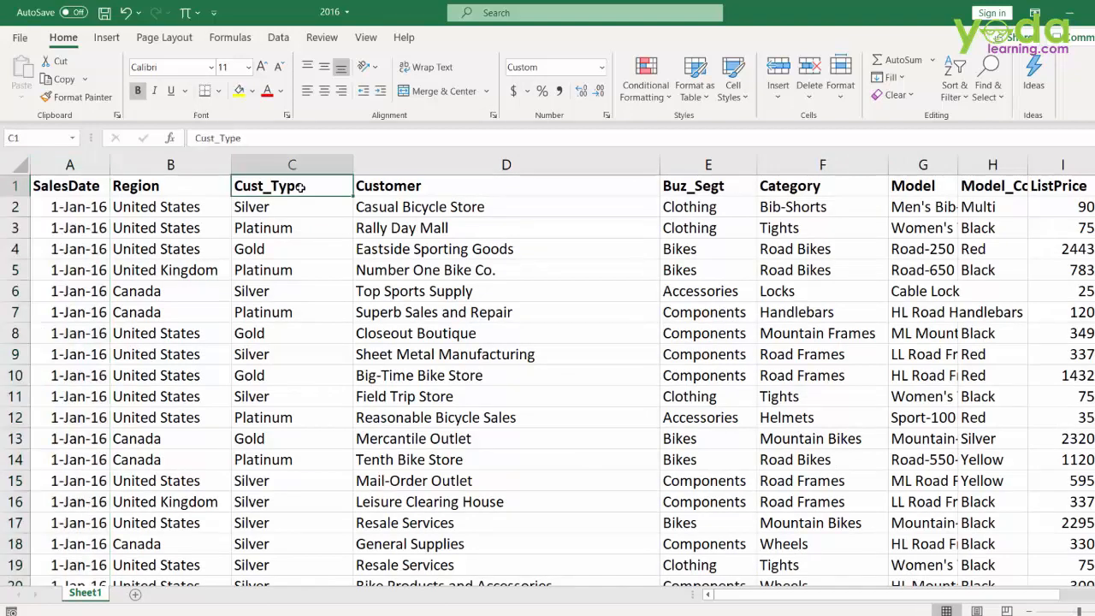
Examine the column headers and sales data in the 2016 workbook, from SalesDate across to Disc %.
{"action": "left_click", "coordinate": [426, 181]}
{"action": "left_click", "coordinate": [726, 184]}
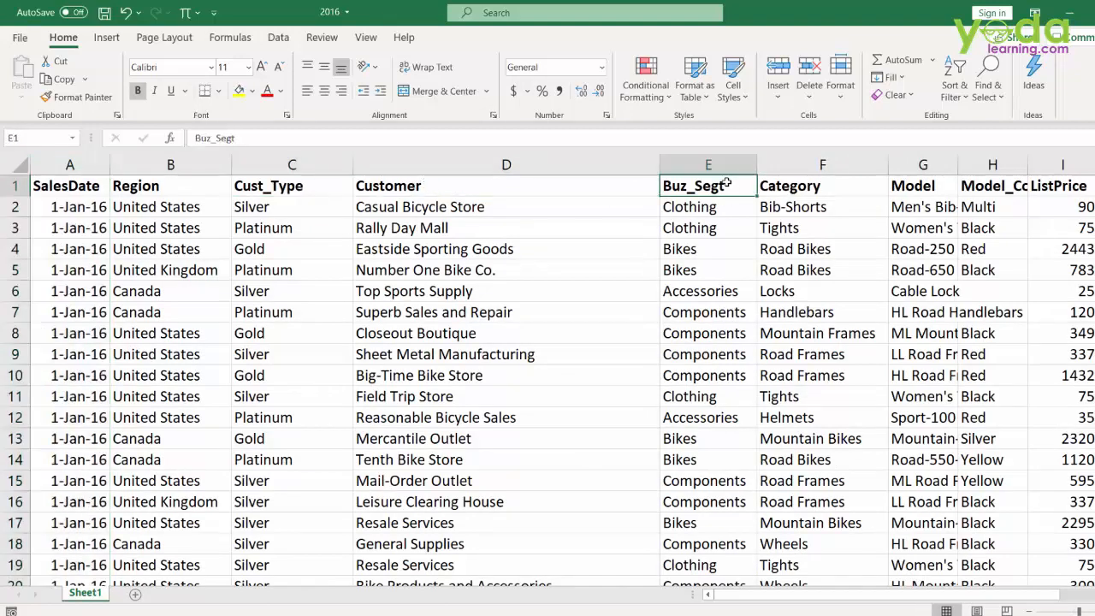
{"action": "left_click", "coordinate": [811, 190]}
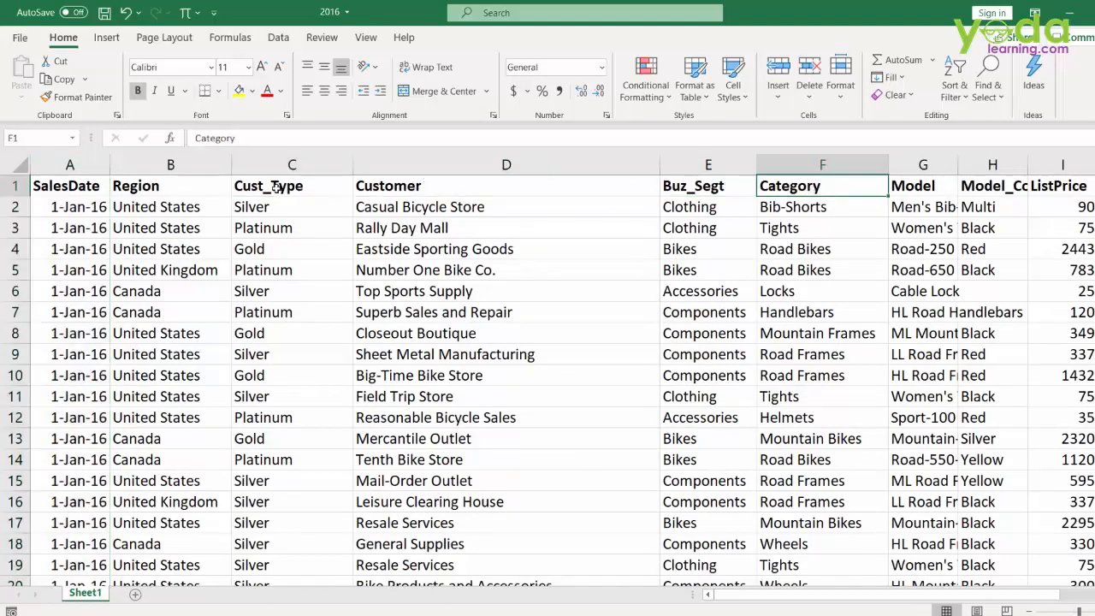
{"action": "left_click", "coordinate": [4, 184]}
{"action": "left_click", "coordinate": [434, 255]}
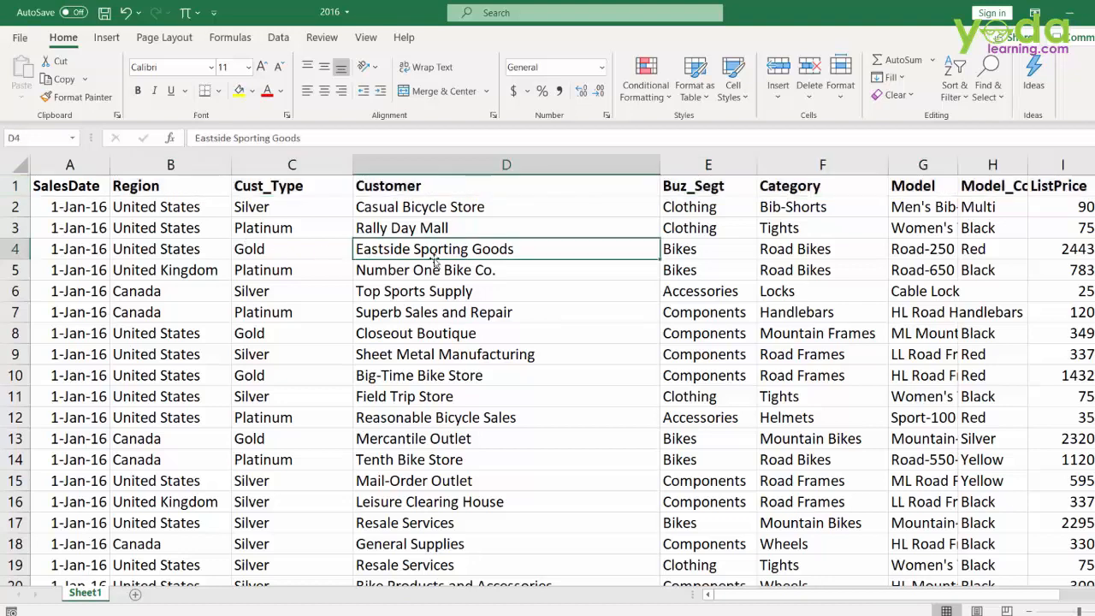
{"action": "key", "text": "Right"}
{"action": "key", "text": "Right"}
{"action": "key", "text": "Right"}
{"action": "key", "text": "Right"}
{"action": "key", "text": "Right"}
{"action": "key", "text": "Right"}
{"action": "key", "text": "Right"}
{"action": "key", "text": "Right"}
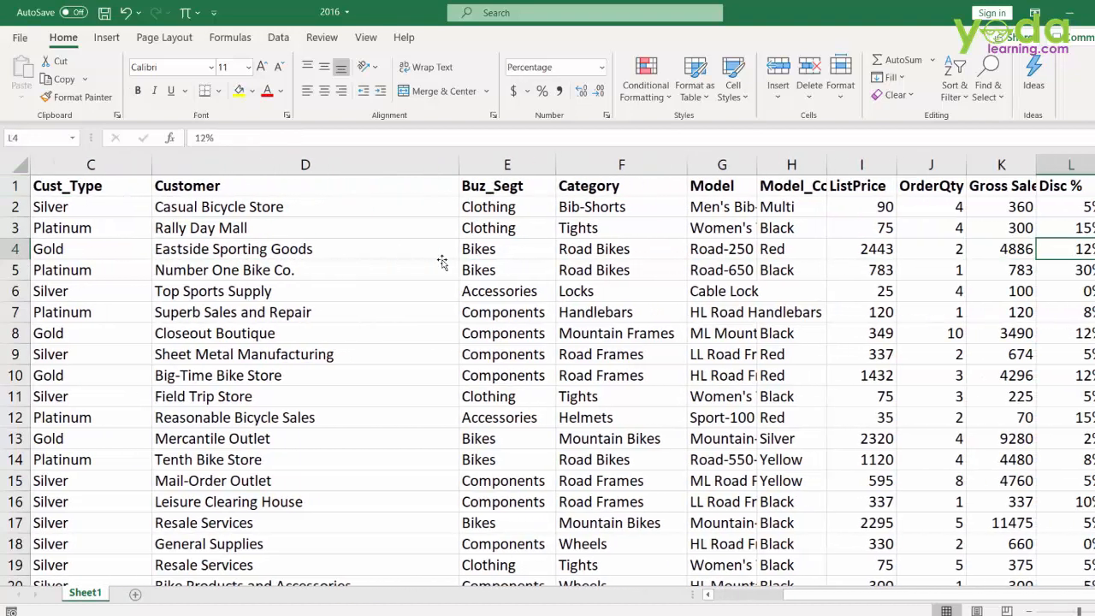
{"action": "key", "text": "Right"}
{"action": "key", "text": "Right"}
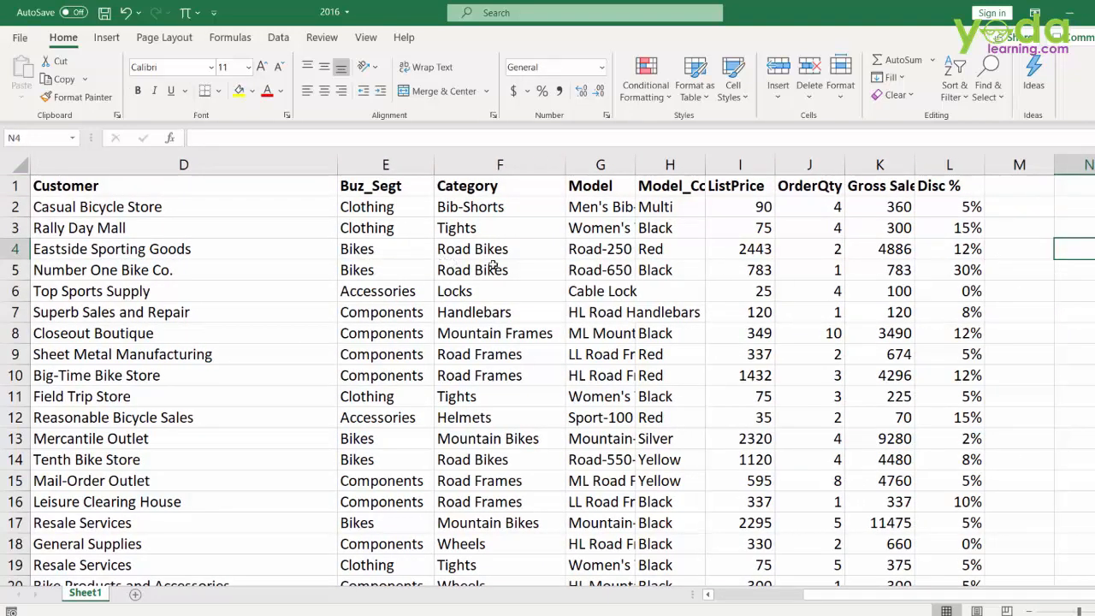
{"action": "left_click_drag", "start_coordinate": [951, 186], "coordinate": [2, 177]}
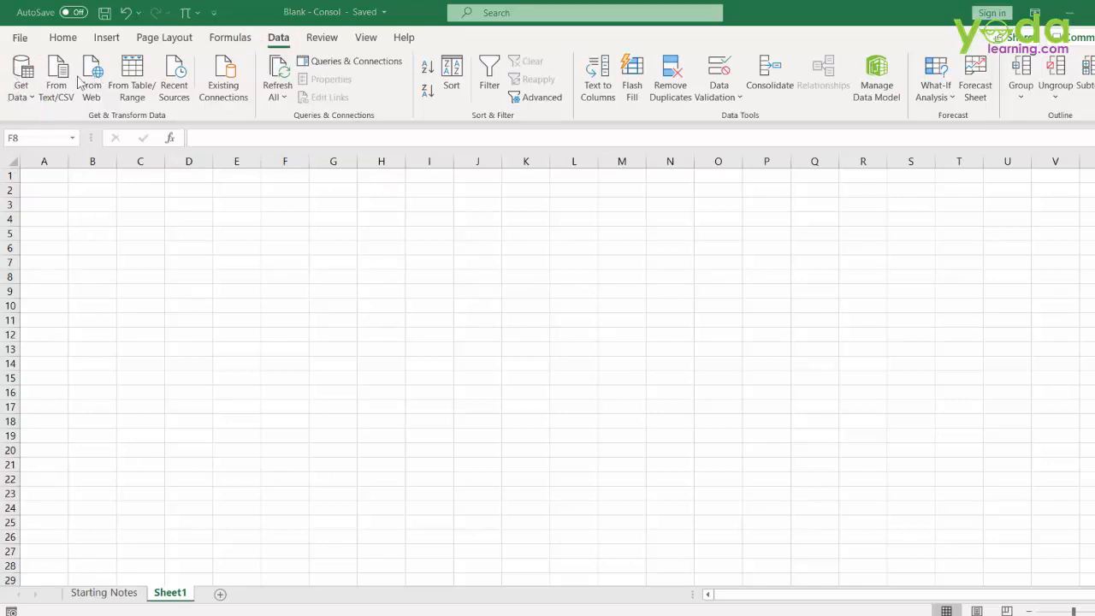
In the Blank - Consol workbook, start a data import from a folder, using the All 3 folder's path copied from File Explorer.
{"action": "left_click", "coordinate": [19, 95]}
{"action": "mouse_move", "coordinate": [94, 124]}
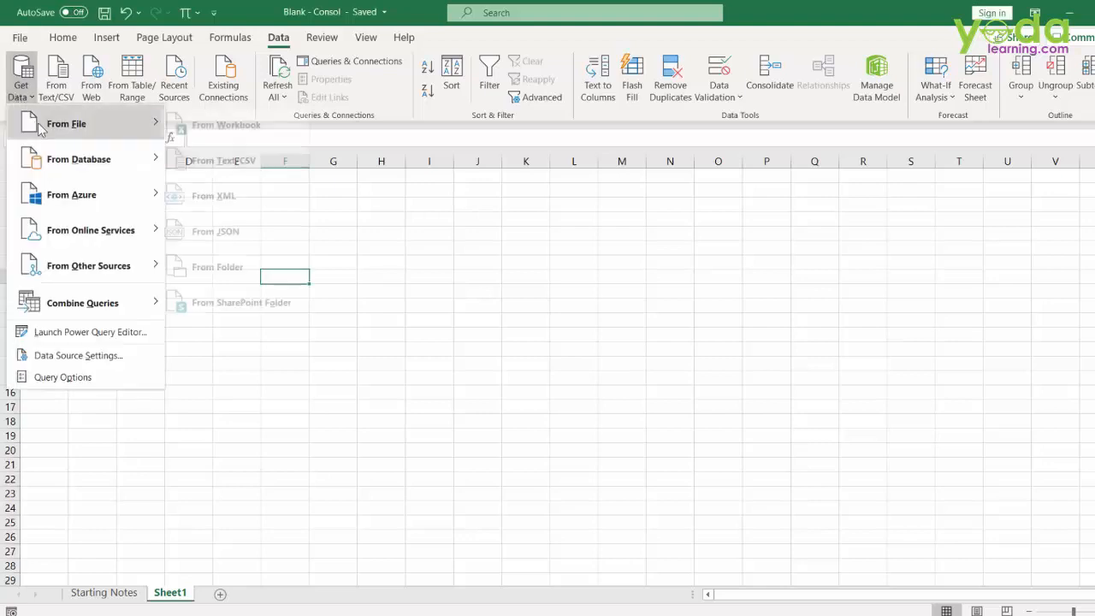
{"action": "left_click", "coordinate": [230, 270]}
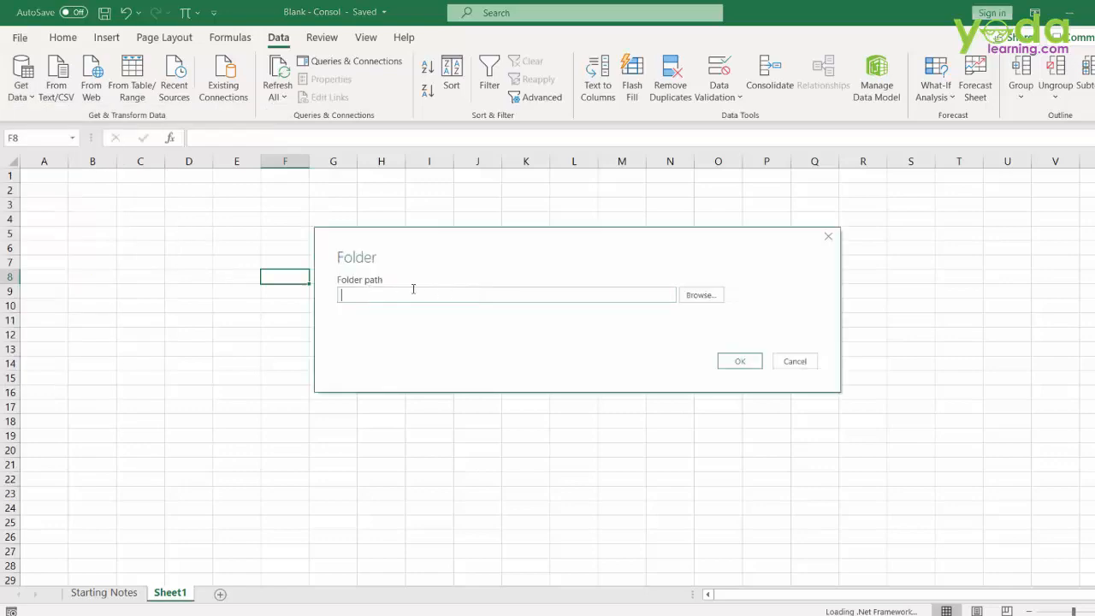
{"action": "key", "text": "alt+Tab"}
{"action": "left_click", "coordinate": [510, 118]}
{"action": "key", "text": "ctrl+c"}
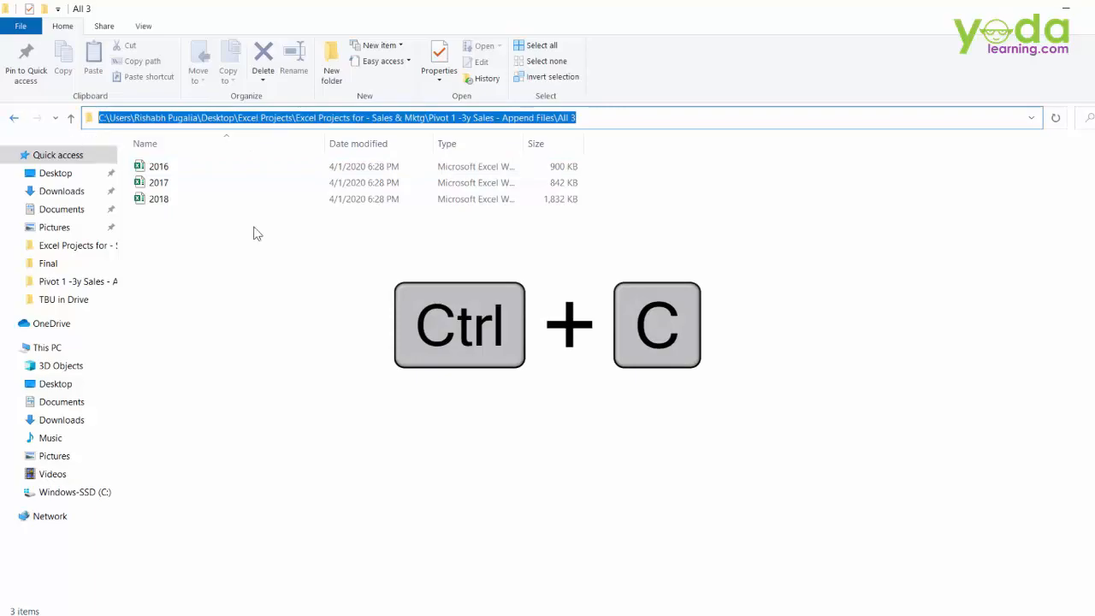
{"action": "key", "text": "alt+Tab"}
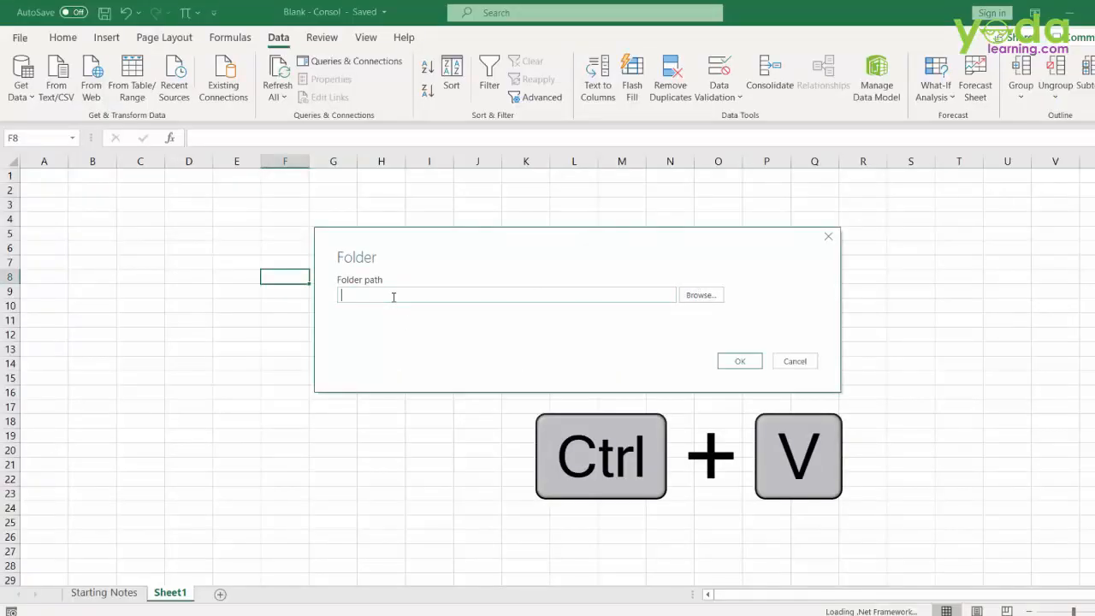
{"action": "key", "text": "ctrl+v"}
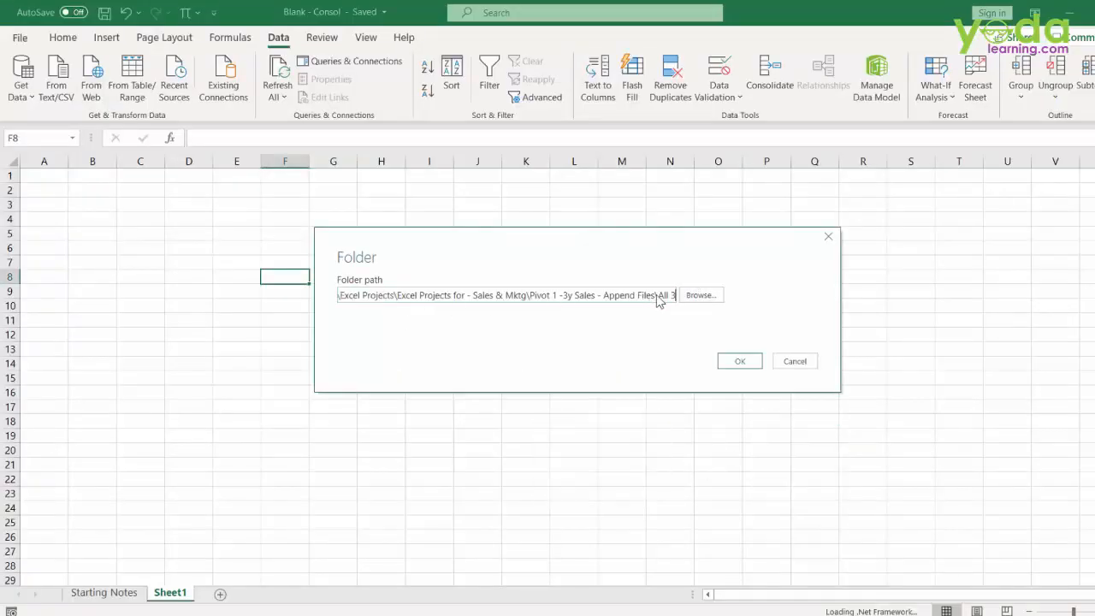
{"action": "left_click_drag", "start_coordinate": [657, 295], "coordinate": [679, 301]}
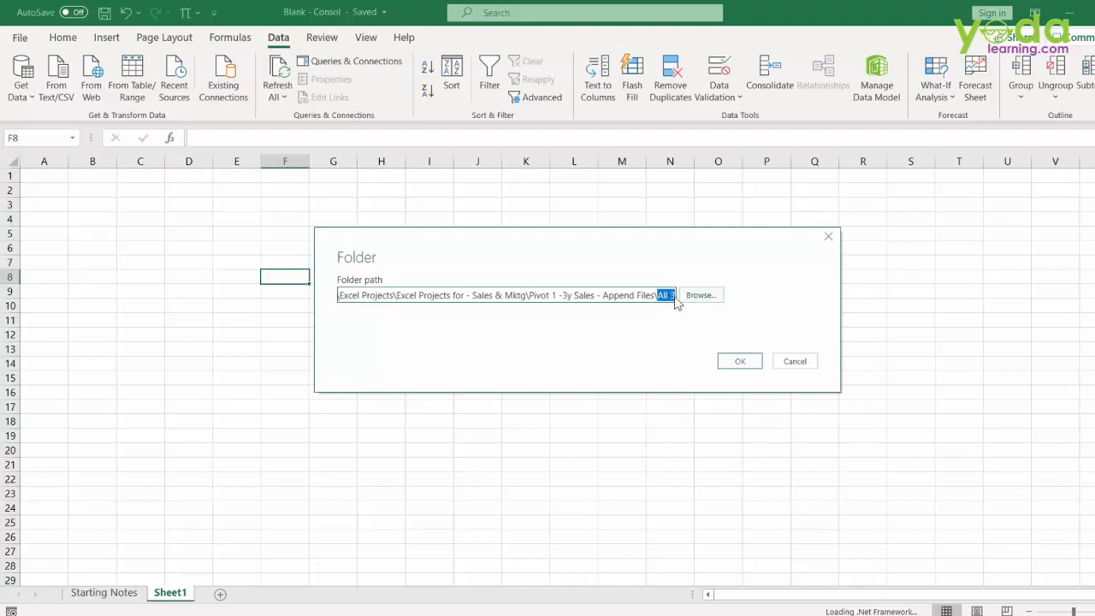
{"action": "left_click", "coordinate": [733, 363]}
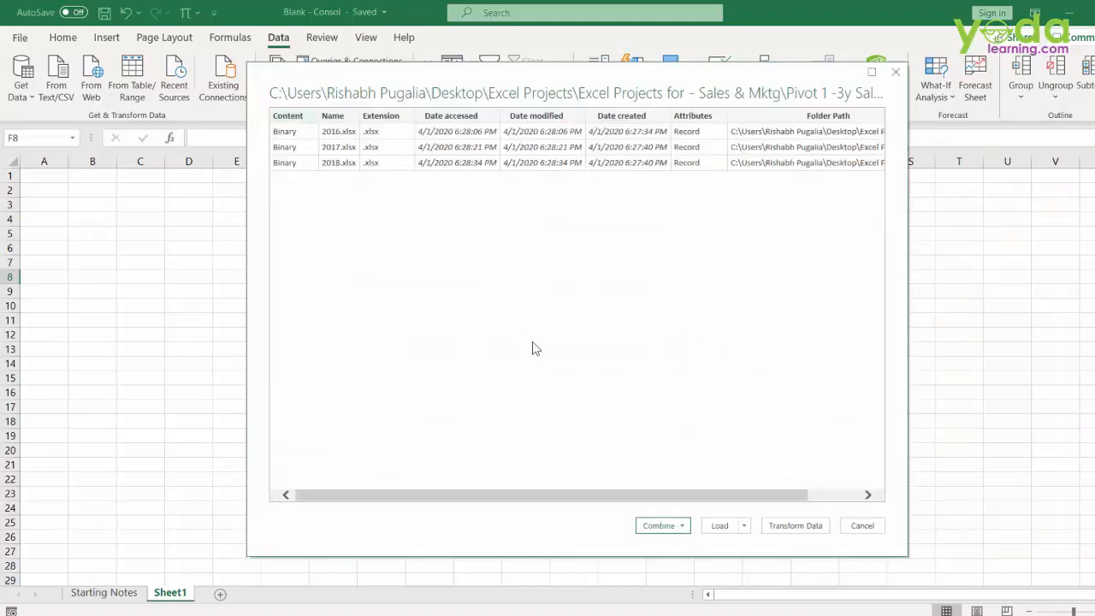
Combine and transform the 2016, 2017 and 2018 files, extracting Sheet1 from each with the first file as sample.
{"action": "left_click_drag", "start_coordinate": [312, 120], "coordinate": [370, 188]}
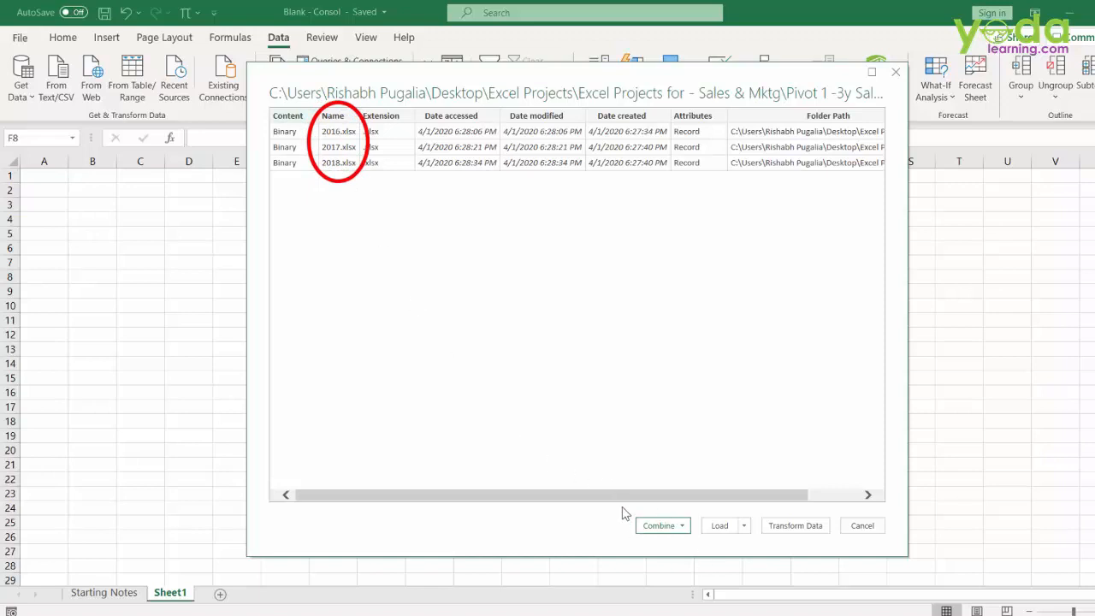
{"action": "left_click_drag", "start_coordinate": [622, 508], "coordinate": [701, 539]}
{"action": "key", "text": "Escape"}
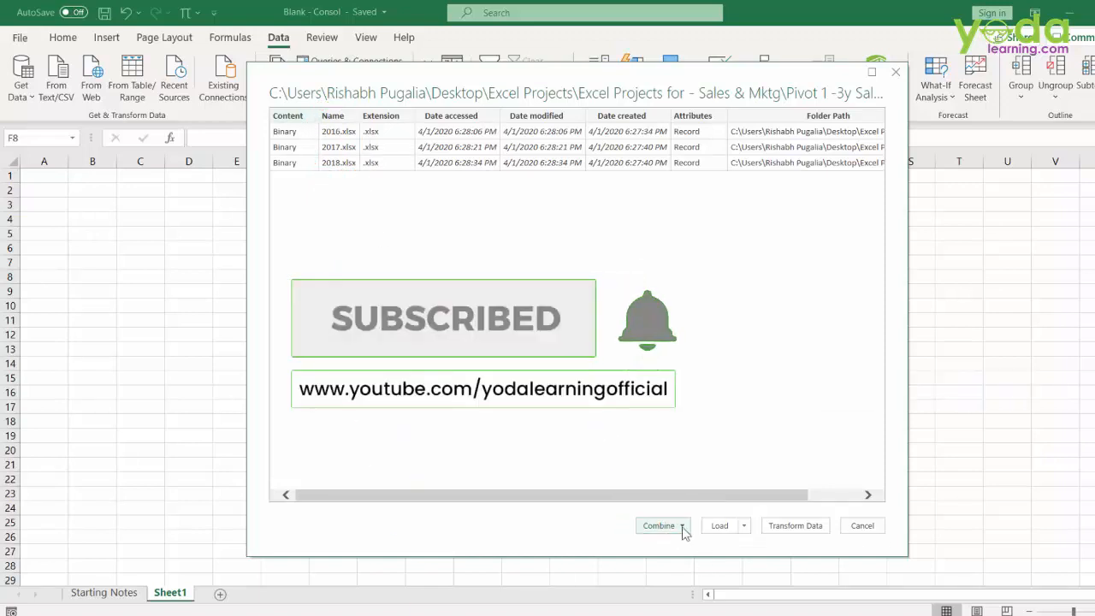
{"action": "left_click", "coordinate": [682, 527]}
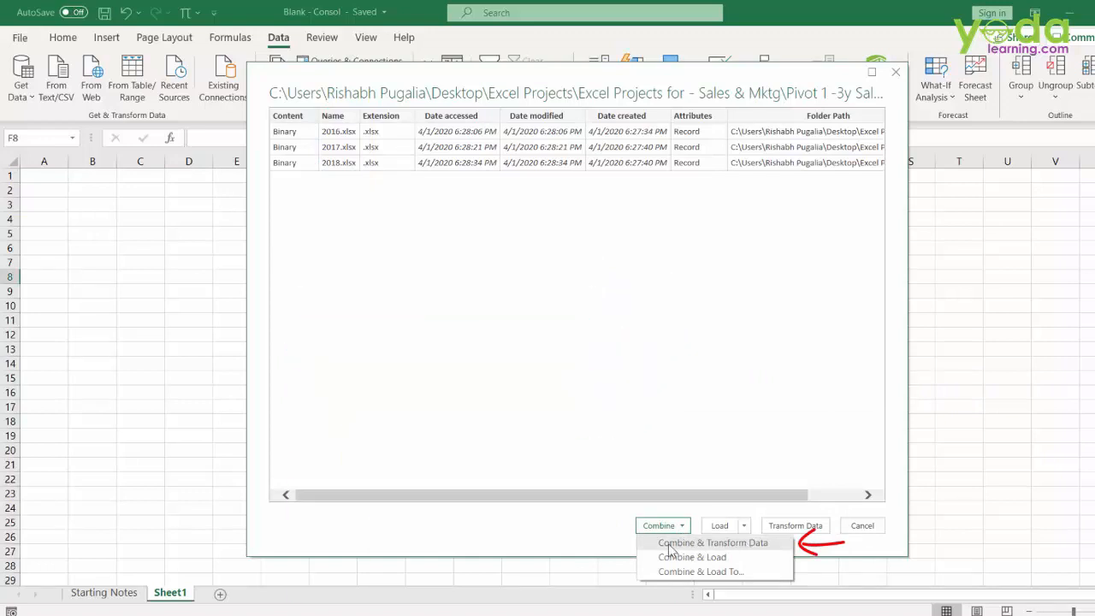
{"action": "left_click", "coordinate": [776, 543]}
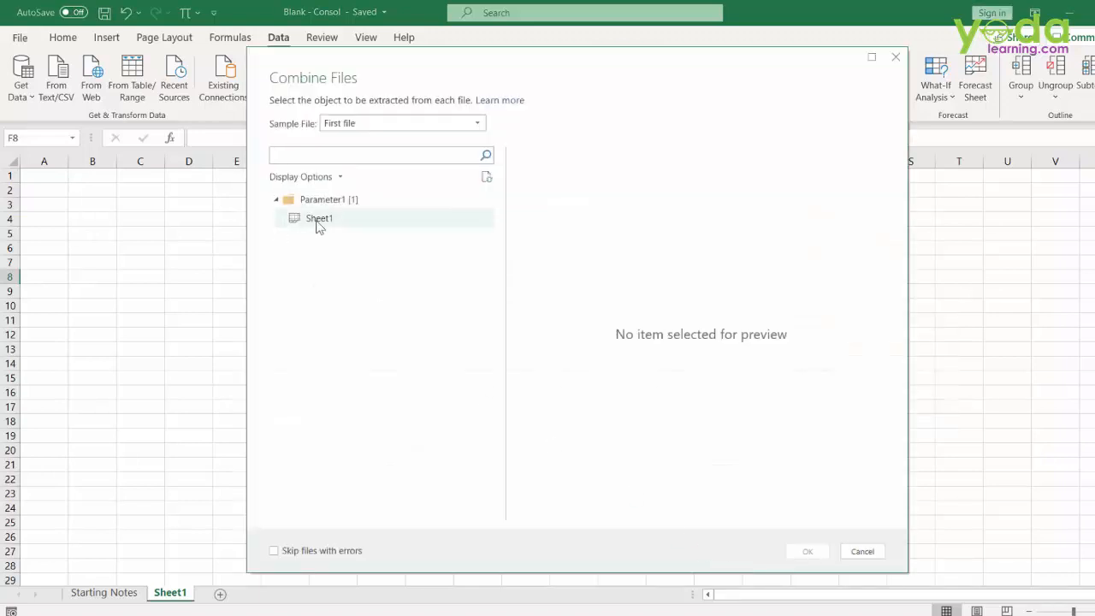
{"action": "left_click", "coordinate": [317, 219]}
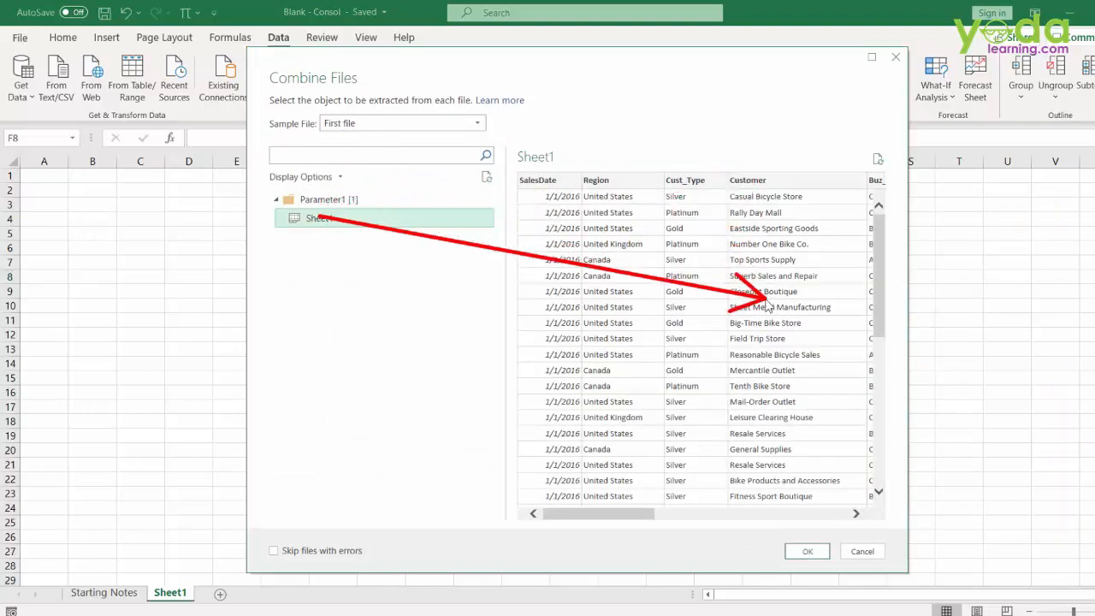
{"action": "left_click", "coordinate": [804, 551]}
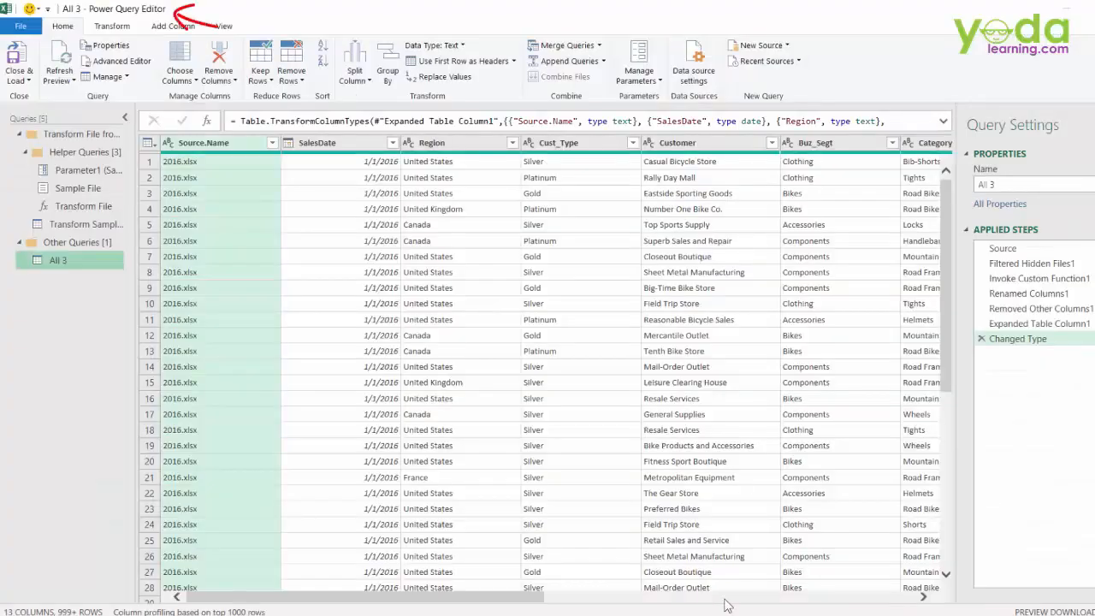
Load the full Source.Name filter list, apply it with all three files selected, and load the query into the workbook.
{"action": "left_click", "coordinate": [274, 142]}
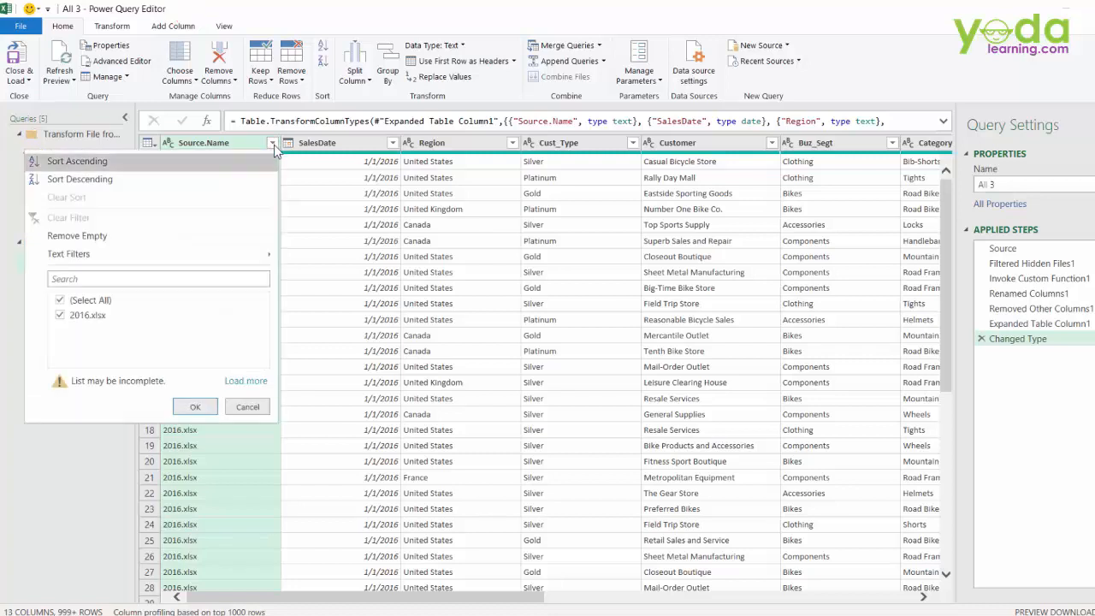
{"action": "left_click", "coordinate": [245, 382]}
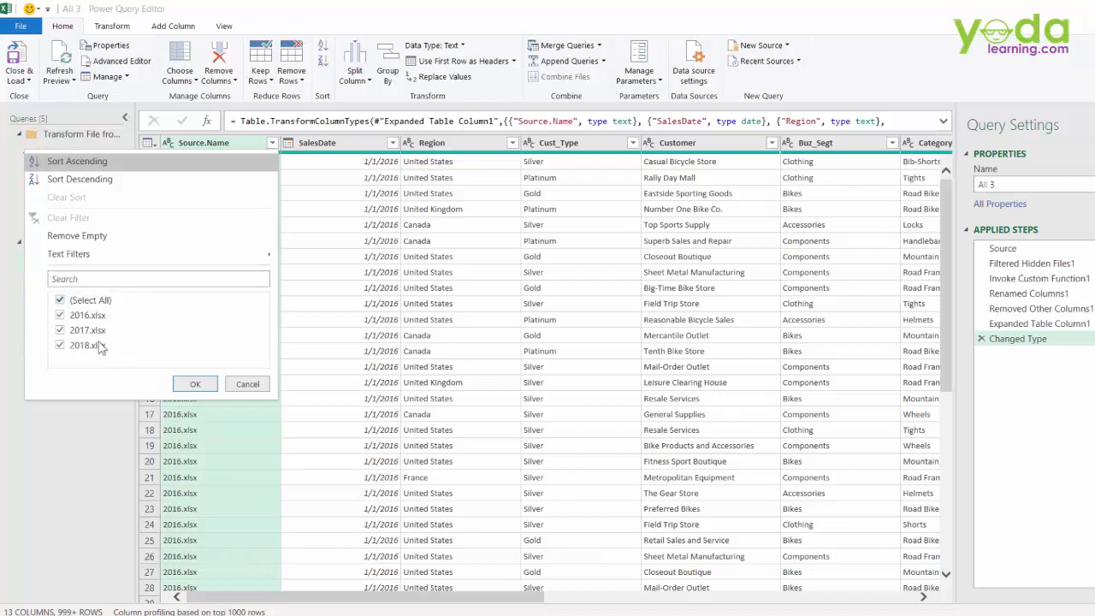
{"action": "left_click", "coordinate": [194, 384]}
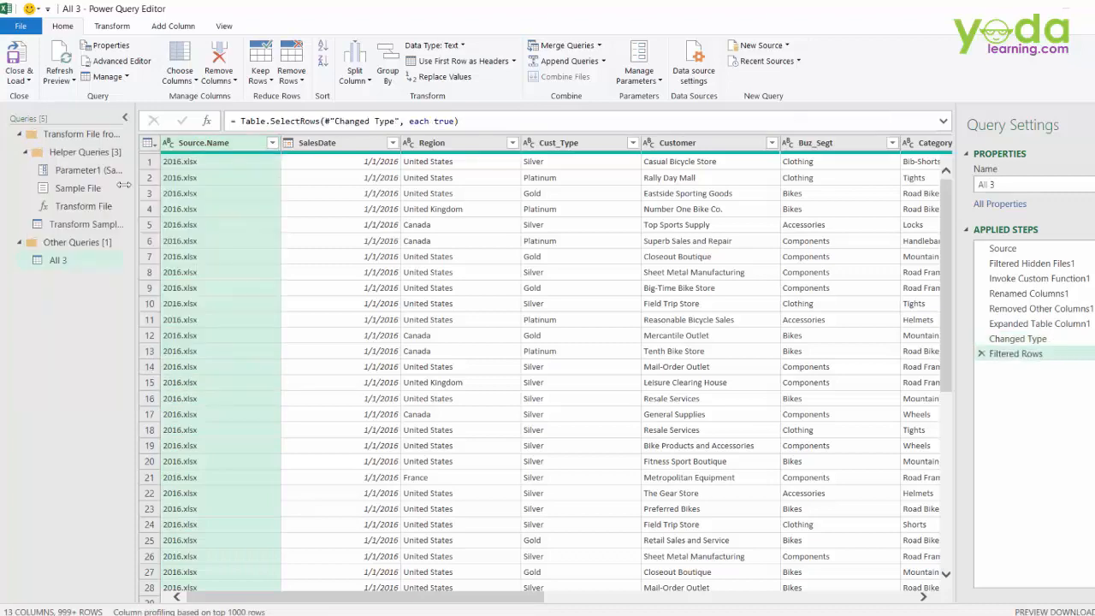
{"action": "left_click", "coordinate": [19, 77]}
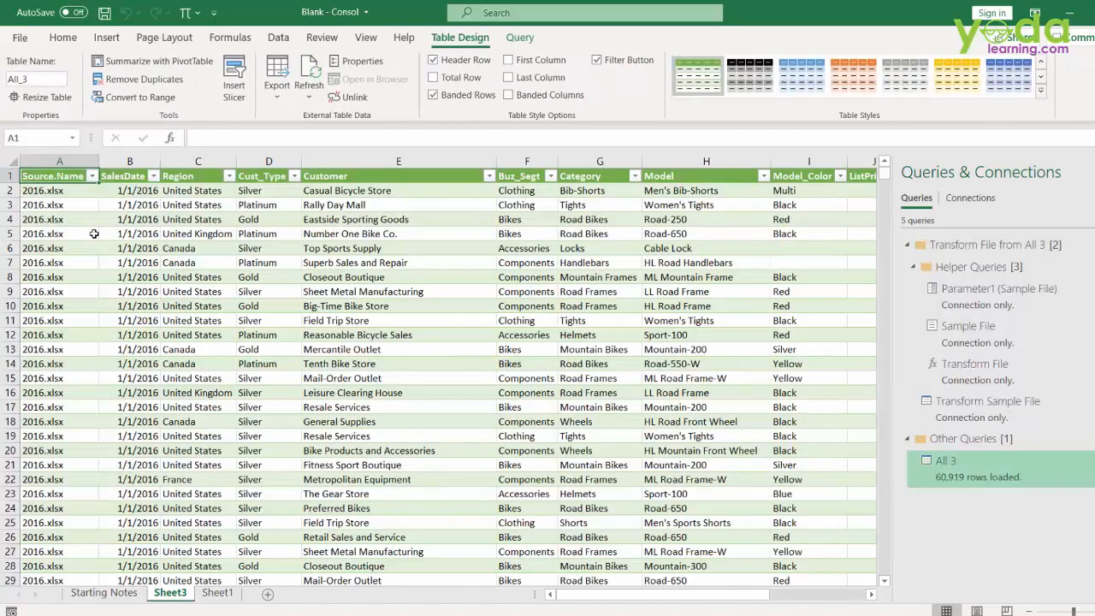
Examine the last rows of the loaded table's Source.Name column and return to the table's first cell.
{"action": "left_click", "coordinate": [95, 234]}
{"action": "key", "text": "ctrl+Down"}
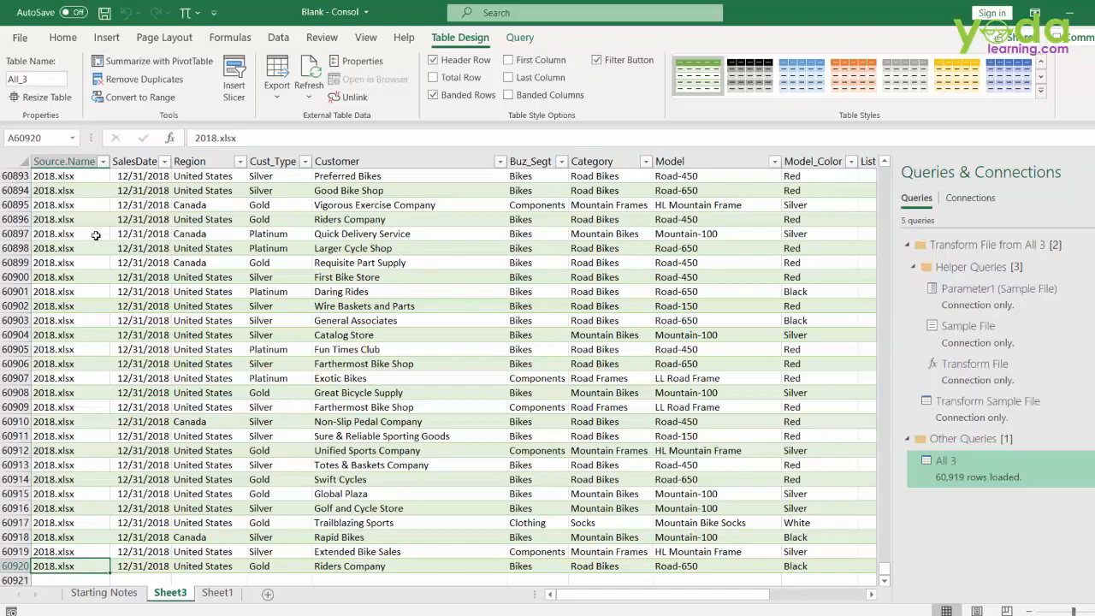
{"action": "key", "text": "shift+Up"}
{"action": "key", "text": "shift+Up"}
{"action": "key", "text": "shift+Up"}
{"action": "key", "text": "shift+Up"}
{"action": "key", "text": "shift+Up"}
{"action": "key", "text": "shift+Up"}
{"action": "key", "text": "shift+Up"}
{"action": "key", "text": "shift+Up"}
{"action": "key", "text": "shift+Up"}
{"action": "key", "text": "shift+Up"}
{"action": "key", "text": "shift+Up"}
{"action": "key", "text": "shift+Up"}
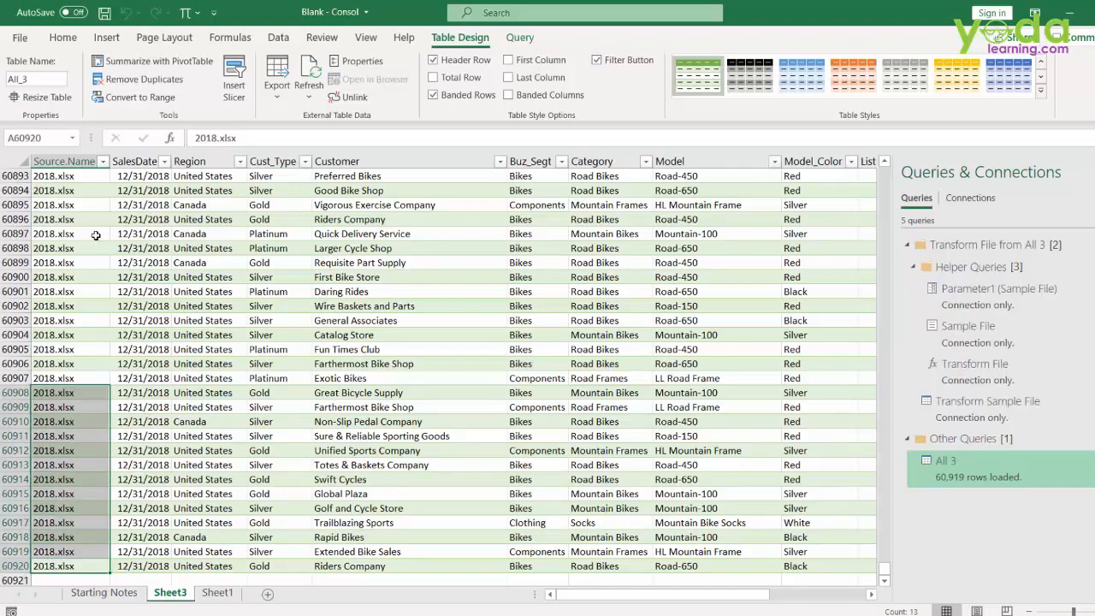
{"action": "key", "text": "ctrl+Home"}
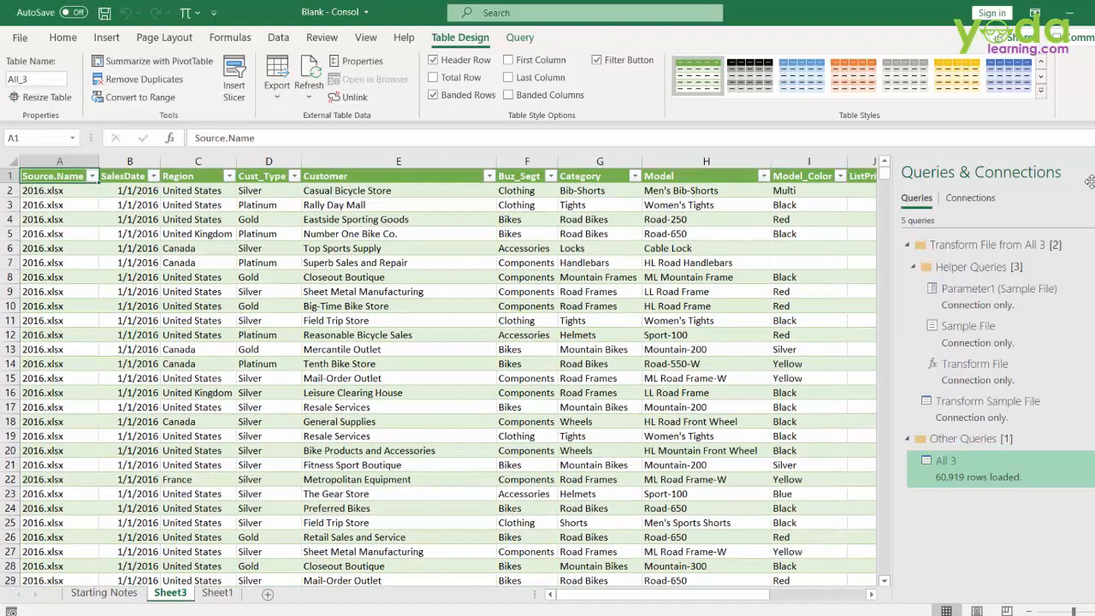
Hide the workbook's list of queries and connections and show it again.
{"action": "left_click", "coordinate": [277, 39]}
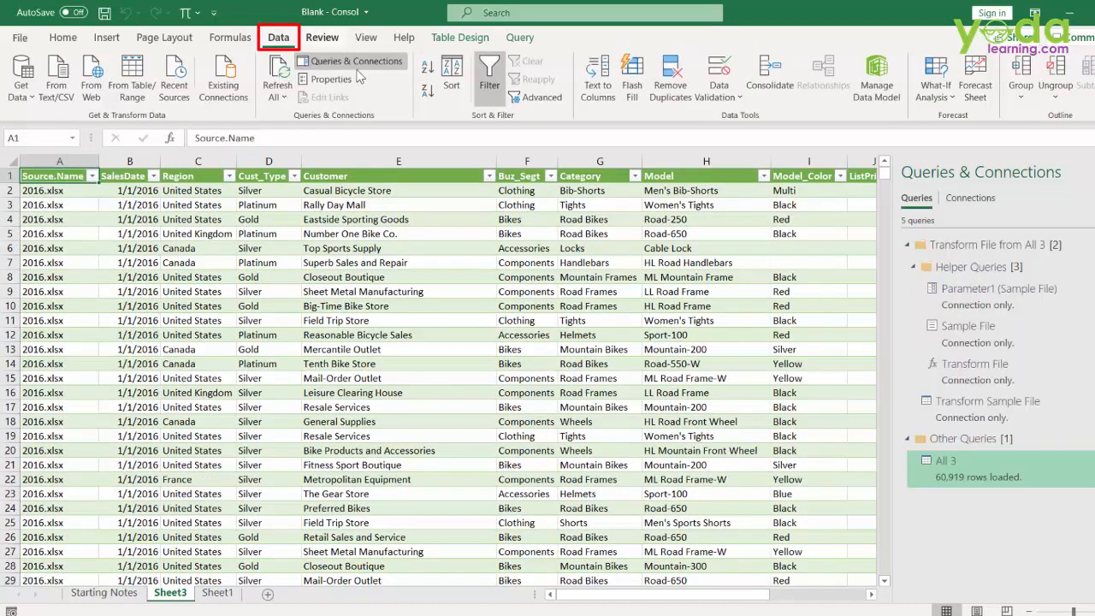
{"action": "left_click", "coordinate": [356, 61]}
{"action": "left_click", "coordinate": [357, 60]}
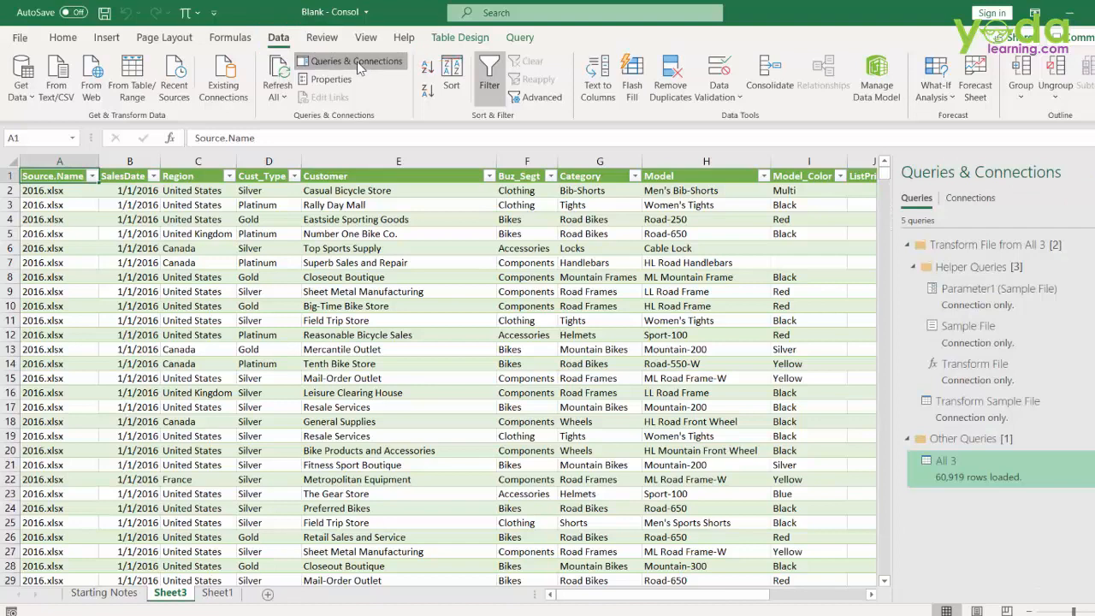
{"action": "left_click", "coordinate": [357, 60]}
{"action": "left_click", "coordinate": [357, 61]}
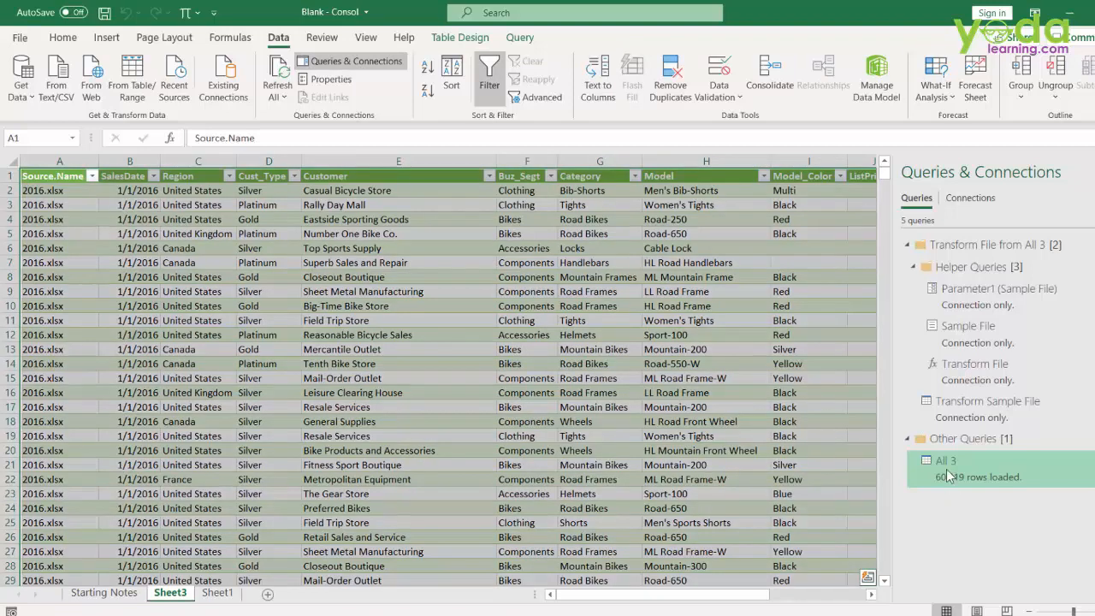
Refresh the All 3 query so its table reloads from the source folder.
{"action": "right_click", "coordinate": [946, 469]}
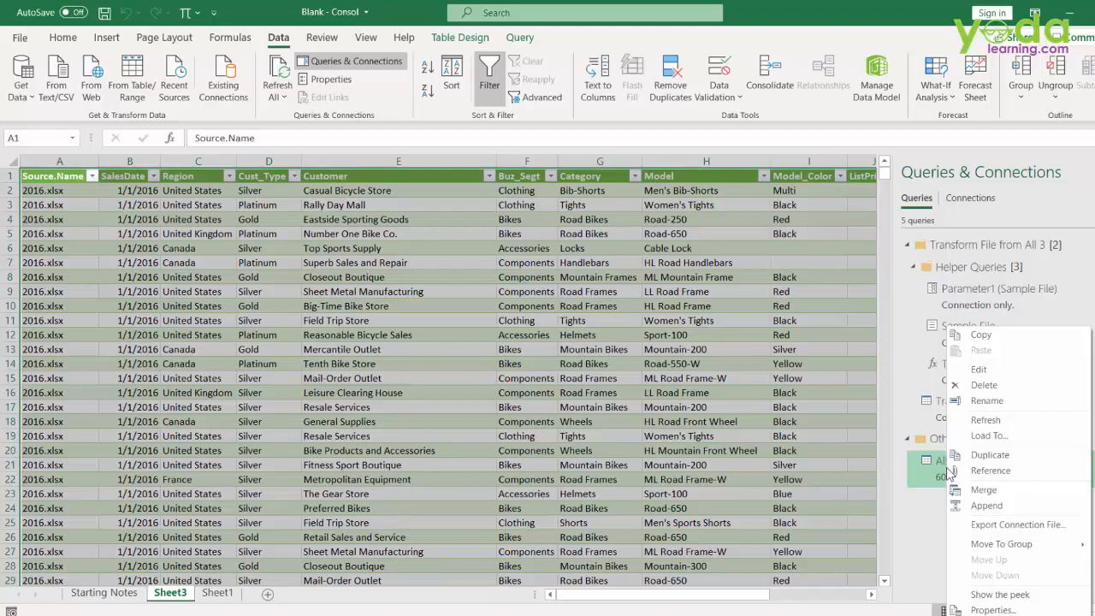
{"action": "left_click", "coordinate": [985, 420]}
{"action": "mouse_move", "coordinate": [992, 423]}
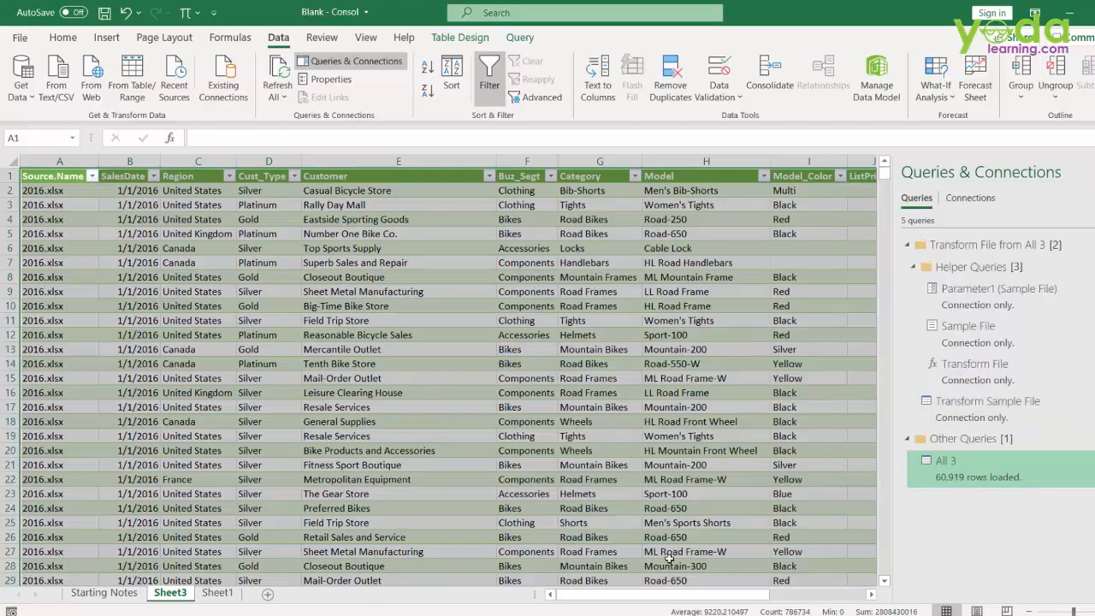
Delete Sheet3, which holds the loaded query table, and confirm its permanent removal.
{"action": "right_click", "coordinate": [174, 599]}
{"action": "left_click", "coordinate": [226, 405]}
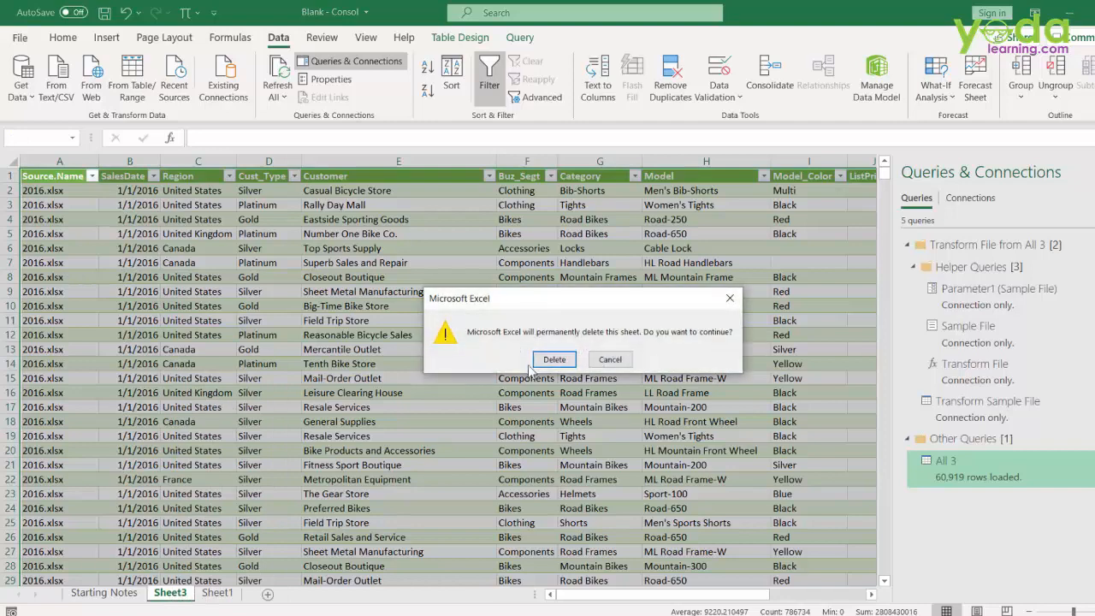
{"action": "left_click", "coordinate": [547, 359]}
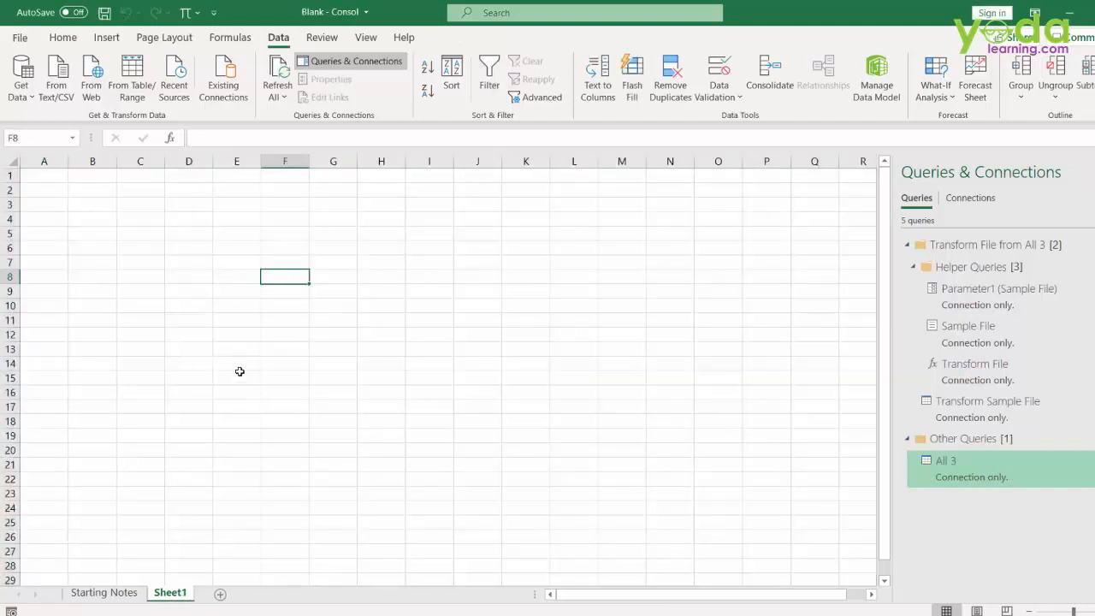
Load the All 3 query as a PivotTable Report in cell F8 of the existing worksheet.
{"action": "right_click", "coordinate": [996, 482]}
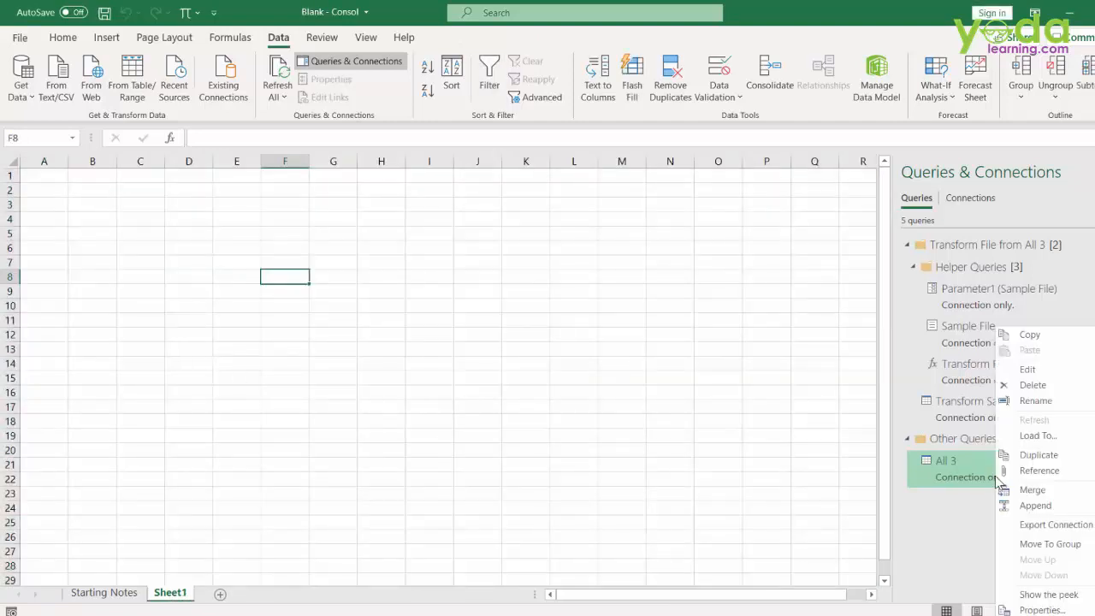
{"action": "left_click", "coordinate": [1032, 437]}
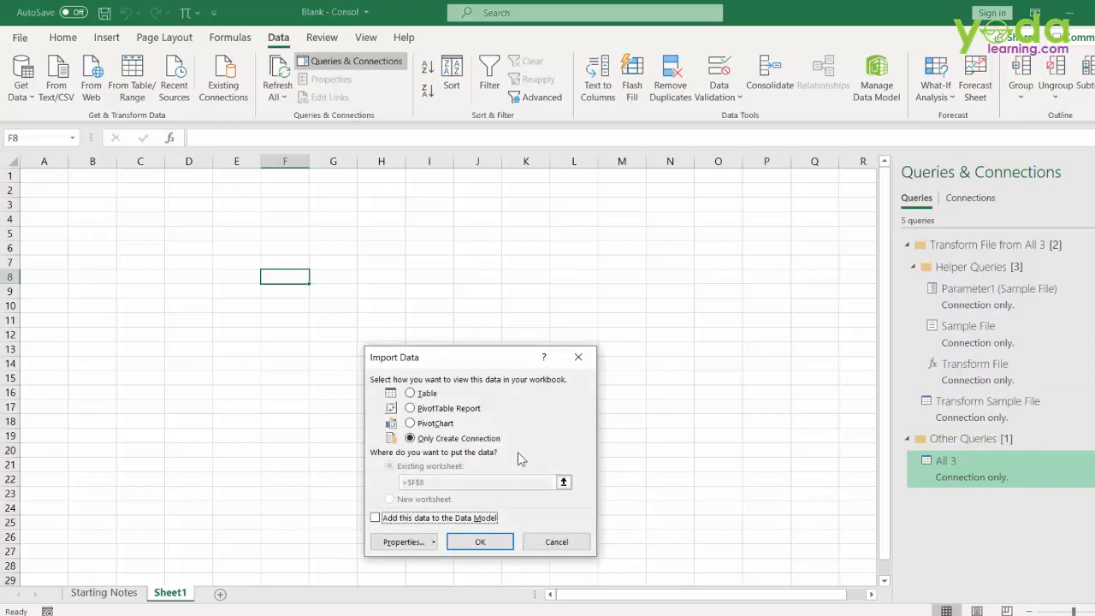
{"action": "left_click", "coordinate": [420, 409]}
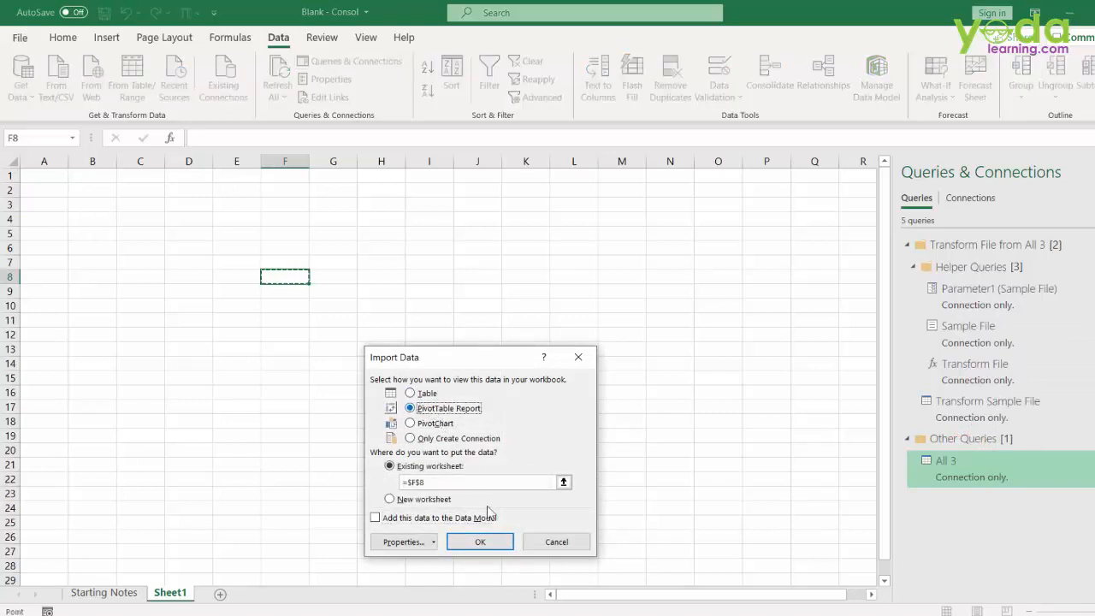
{"action": "left_click", "coordinate": [492, 545]}
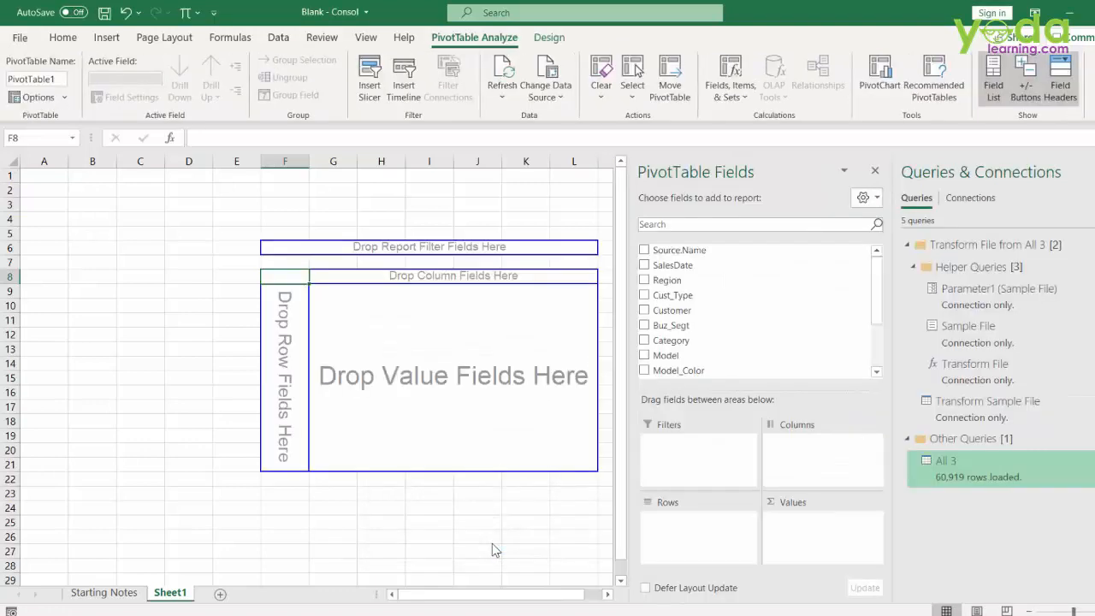
Add SalesDate to the PivotTable's rows and group the dates by Years only.
{"action": "left_click_drag", "start_coordinate": [874, 289], "coordinate": [874, 257]}
{"action": "left_click_drag", "start_coordinate": [673, 266], "coordinate": [289, 363]}
{"action": "right_click", "coordinate": [288, 363]}
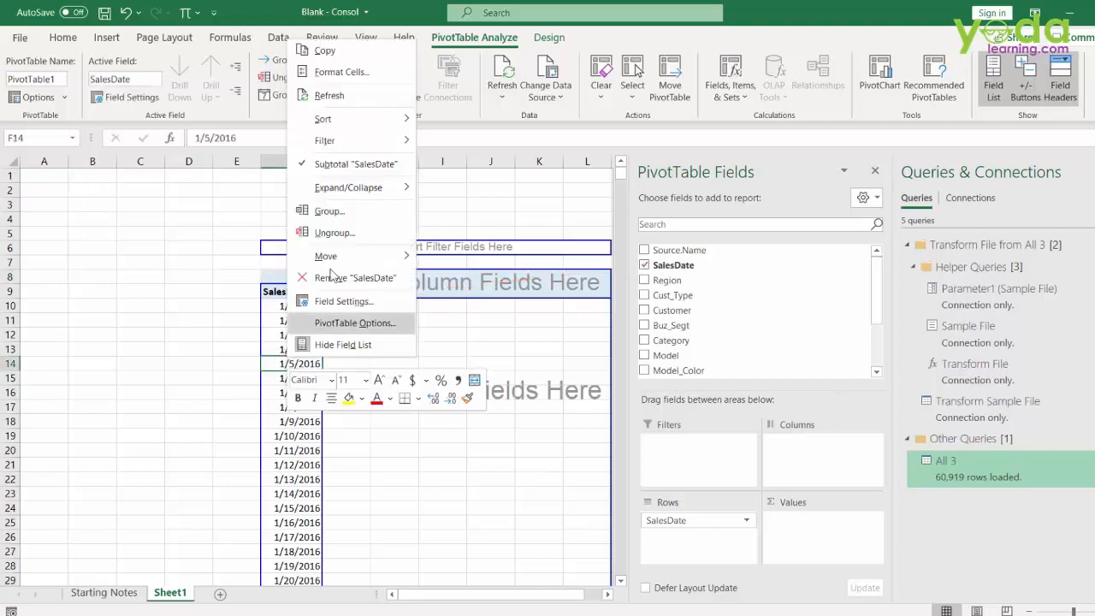
{"action": "left_click", "coordinate": [330, 212]}
{"action": "left_click", "coordinate": [258, 253]}
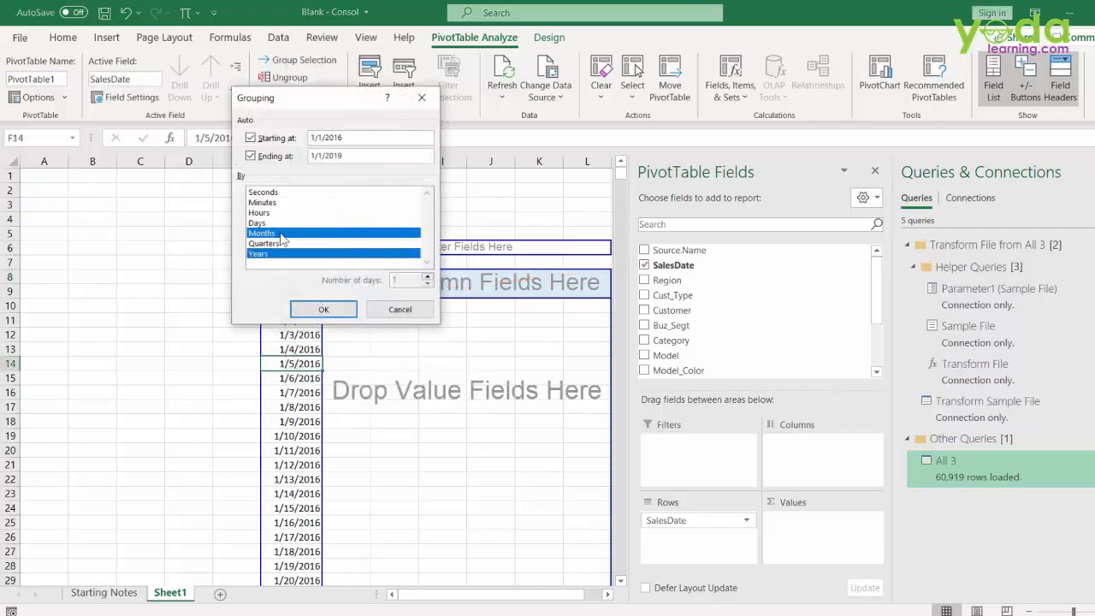
{"action": "left_click", "coordinate": [286, 233]}
{"action": "left_click", "coordinate": [322, 309]}
Add Gross Sales Amt to the PivotTable's values as a sum for each year.
{"action": "left_click", "coordinate": [329, 306]}
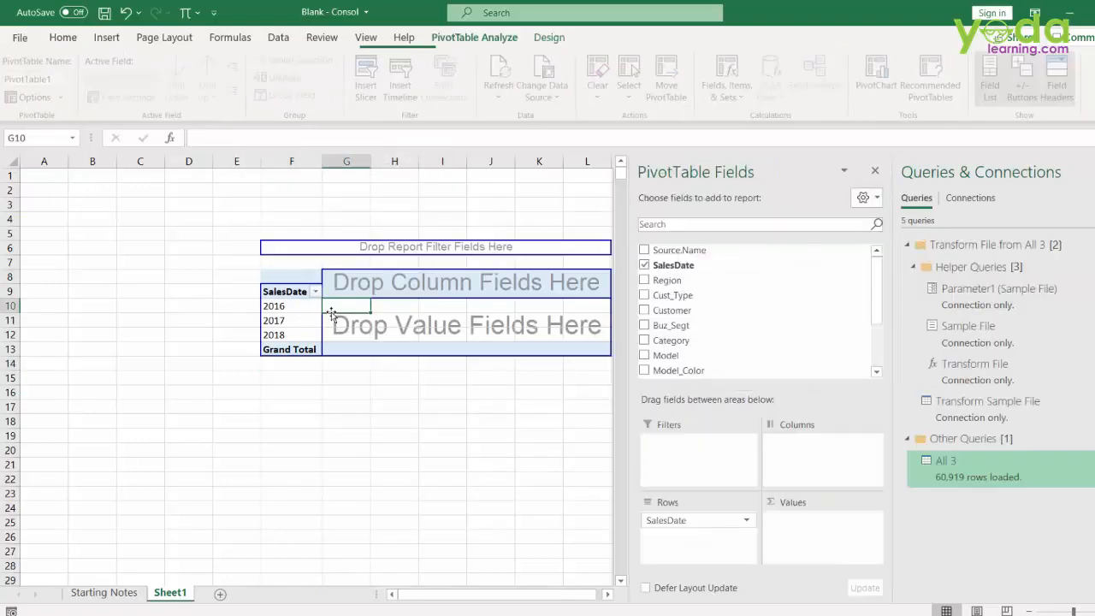
{"action": "scroll", "coordinate": [876, 307], "scroll_direction": "down", "scroll_amount": 2}
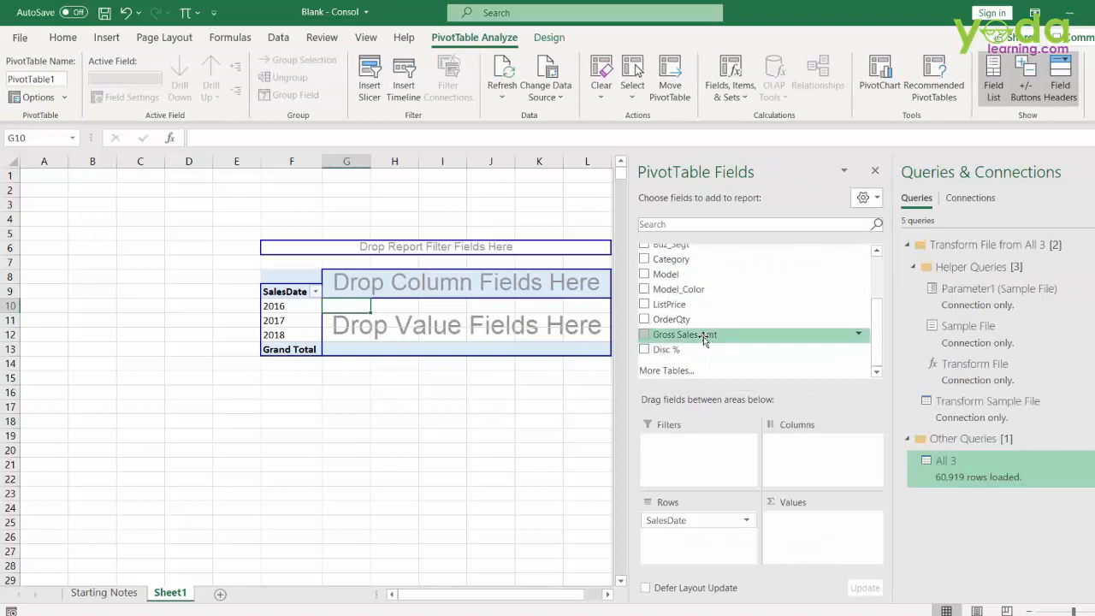
{"action": "left_click", "coordinate": [856, 334]}
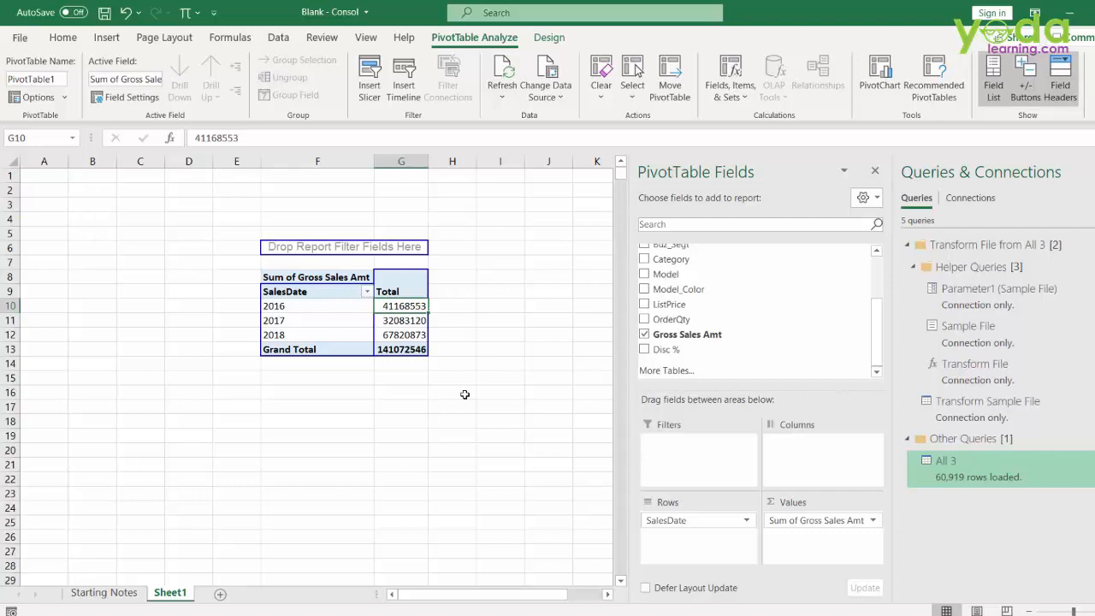
Display the file-based sources available for importing data.
{"action": "left_click", "coordinate": [280, 39]}
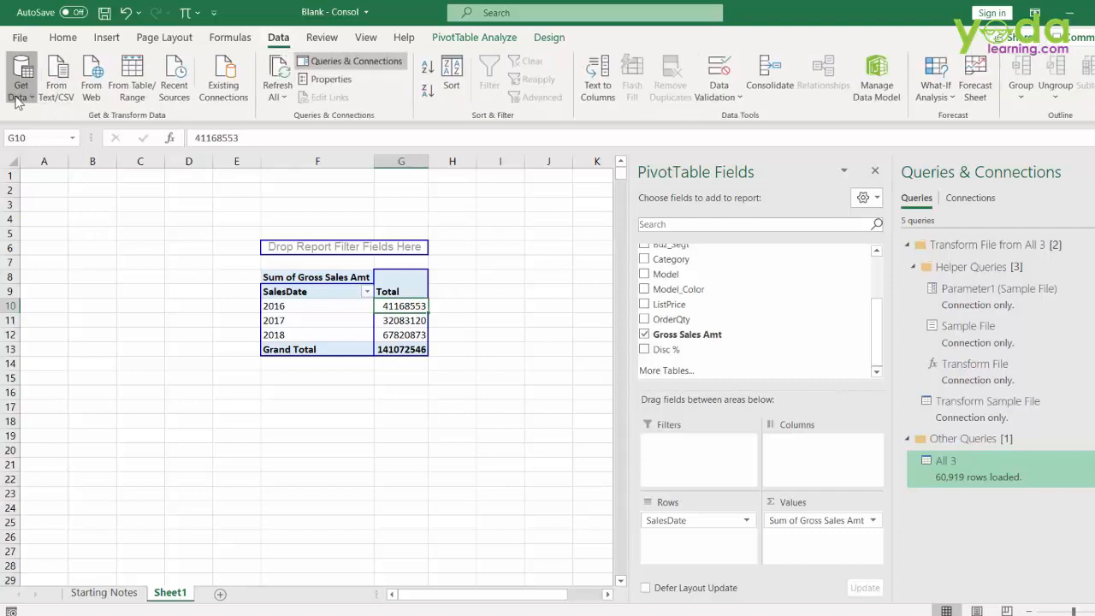
{"action": "left_click", "coordinate": [17, 101]}
{"action": "mouse_move", "coordinate": [82, 124]}
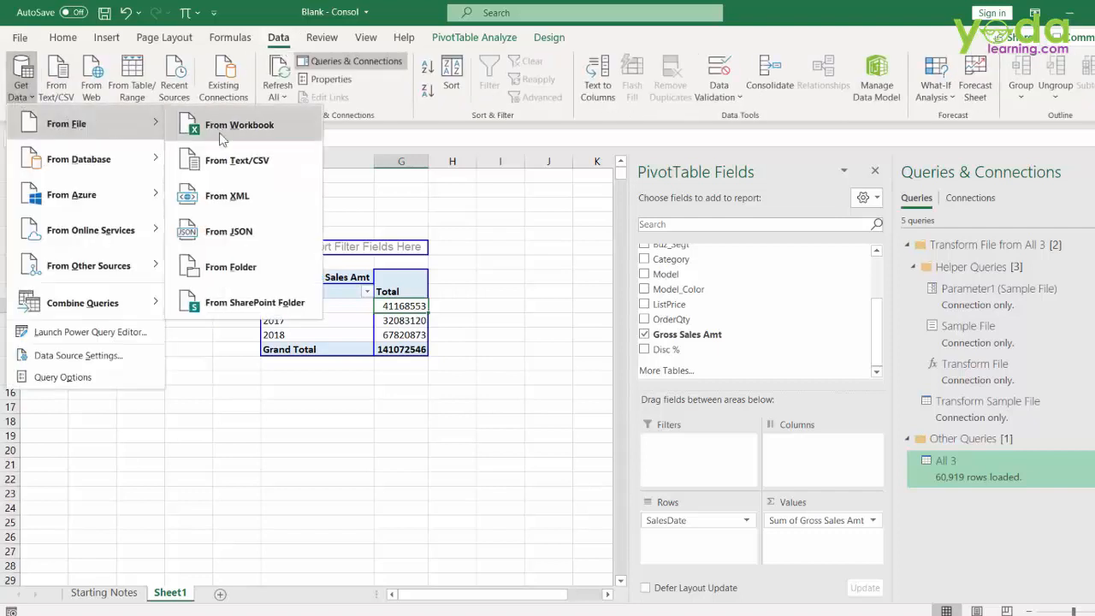